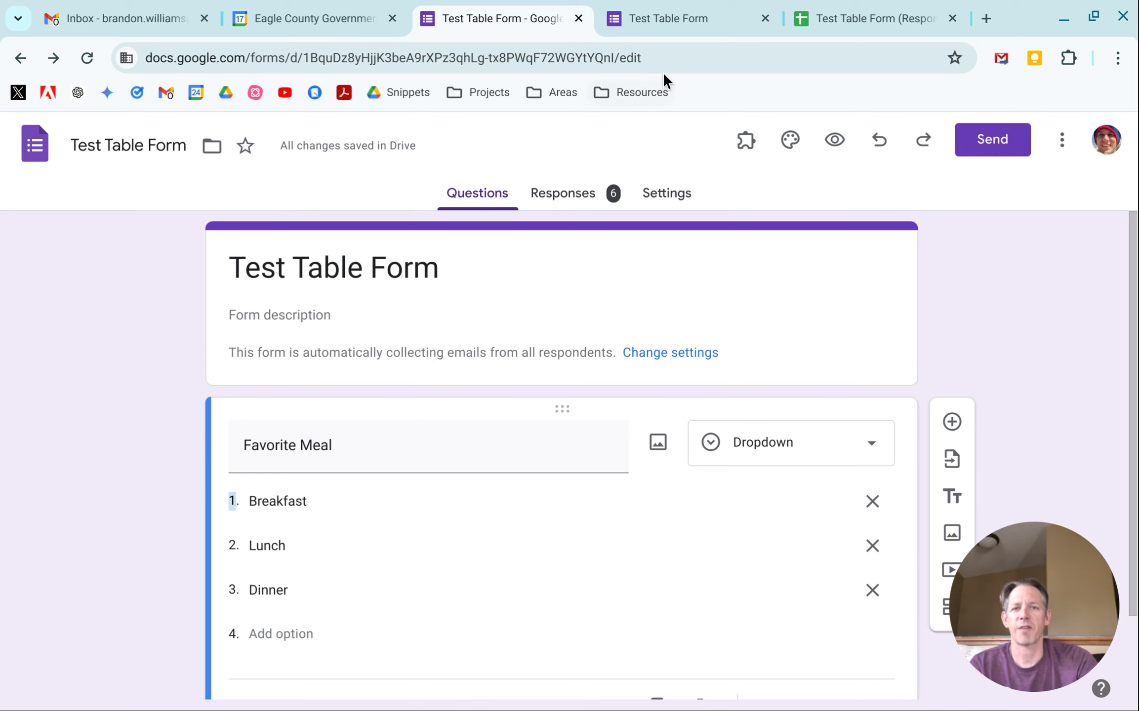
Step: Switch to the responses spreadsheet and convert the response data, with row 1 as headers, into a table
{"action": "left_click", "coordinate": [834, 15]}
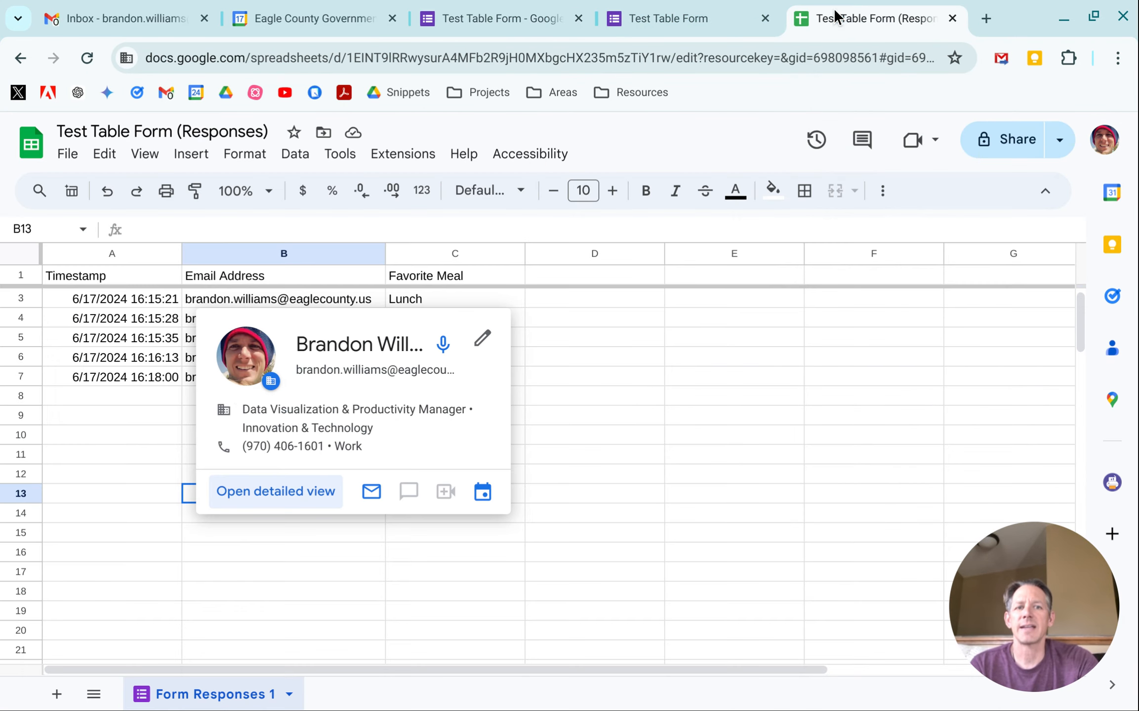
{"action": "left_click", "coordinate": [88, 457]}
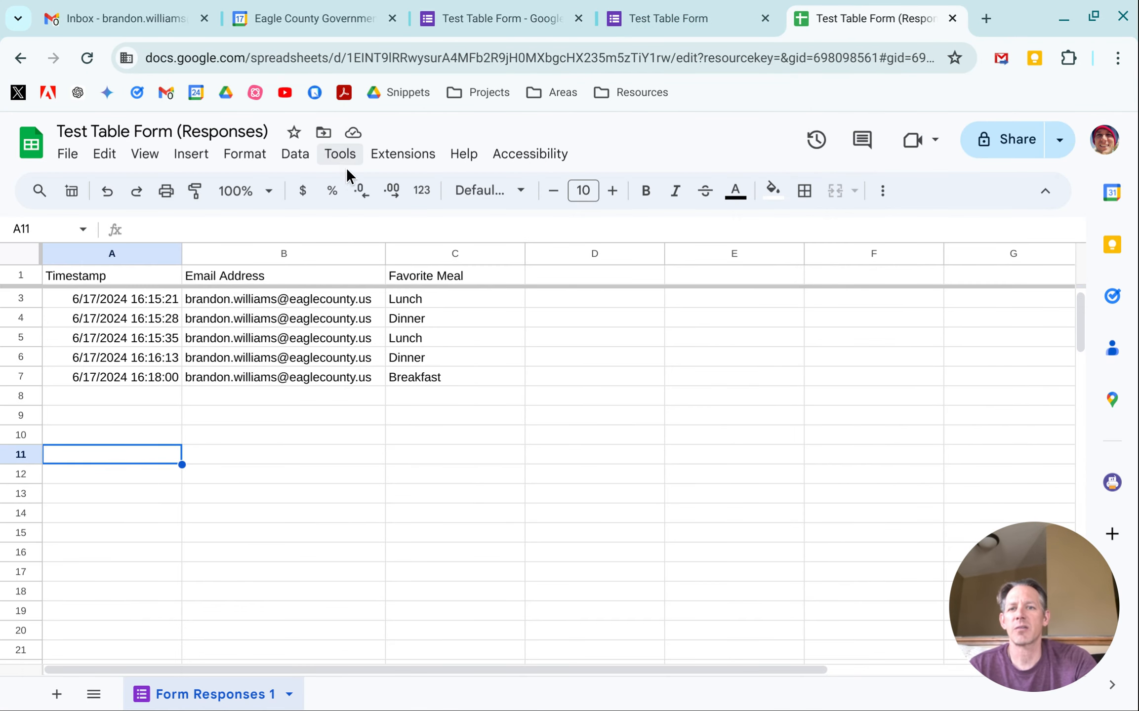
{"action": "left_click", "coordinate": [297, 159]}
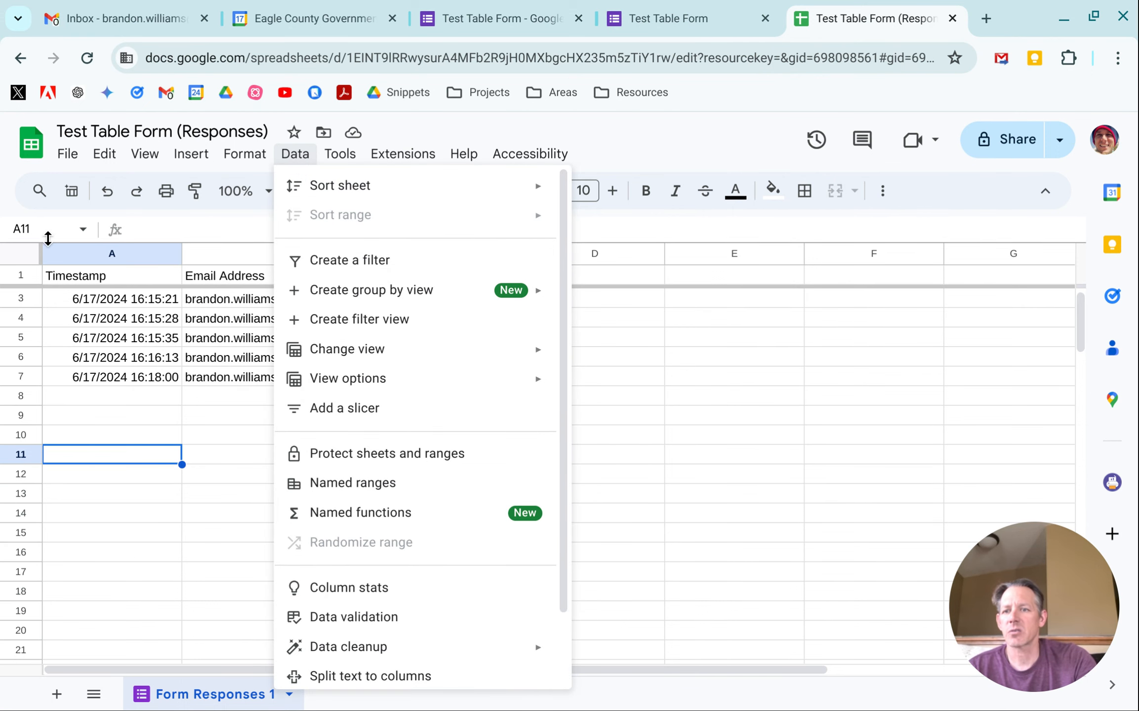
{"action": "left_click", "coordinate": [31, 257]}
{"action": "left_click", "coordinate": [296, 156]}
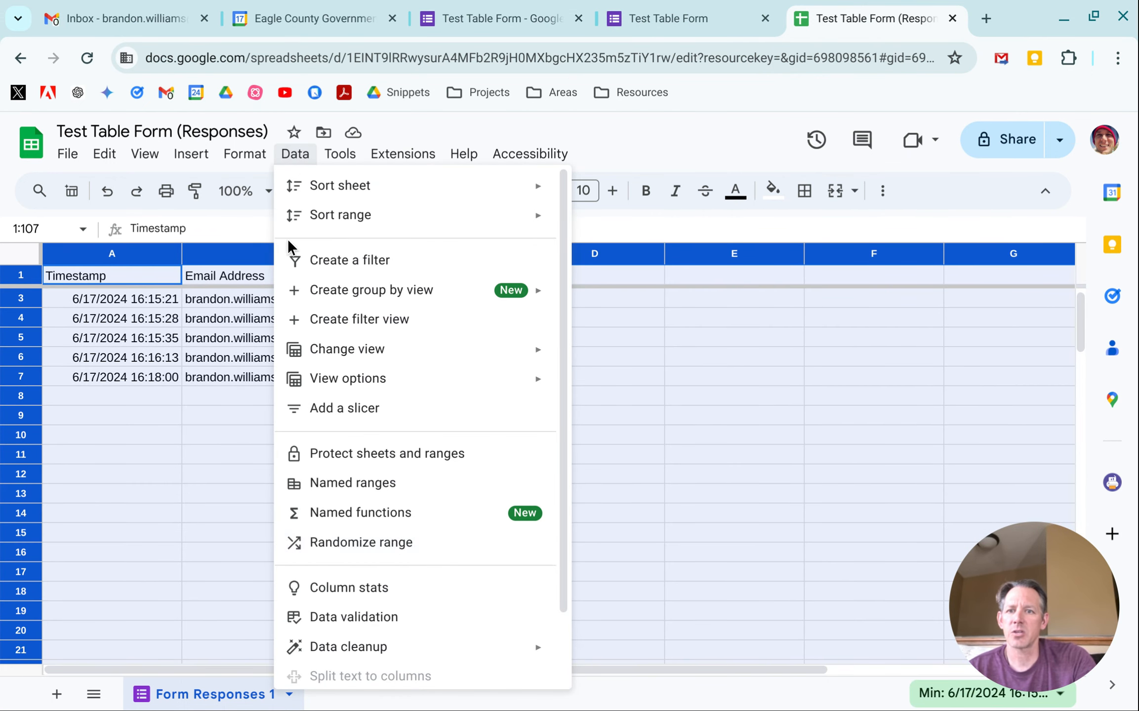
{"action": "mouse_move", "coordinate": [252, 157]}
{"action": "left_click", "coordinate": [275, 469]}
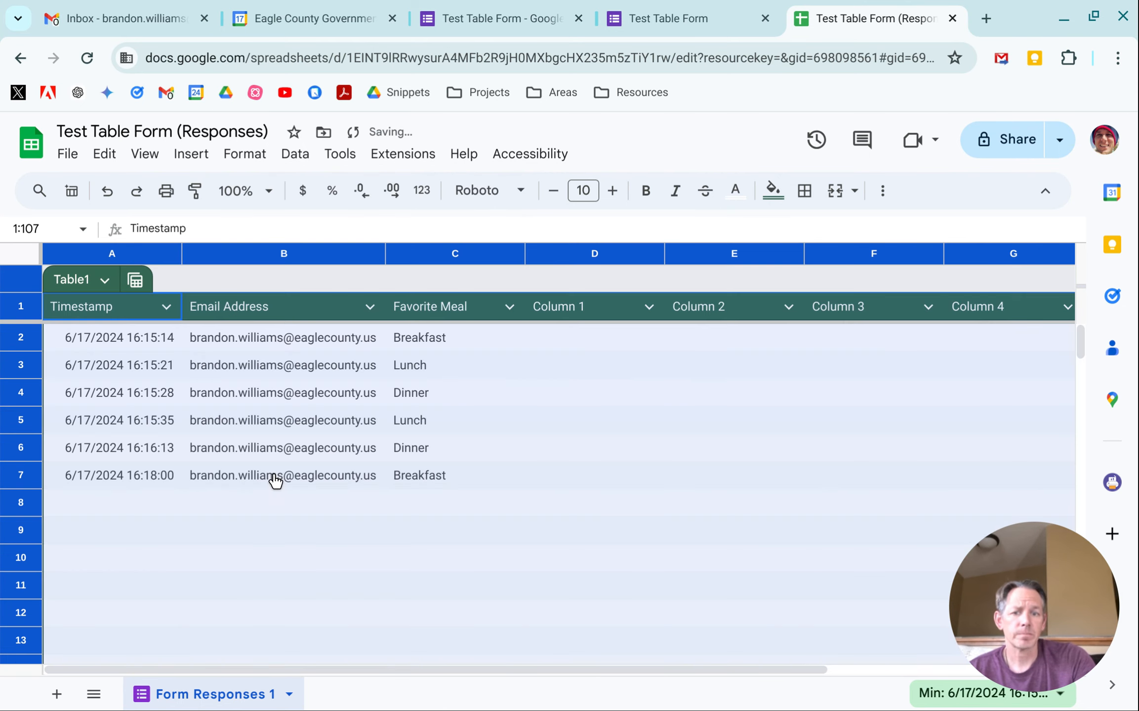
{"action": "left_click", "coordinate": [430, 542]}
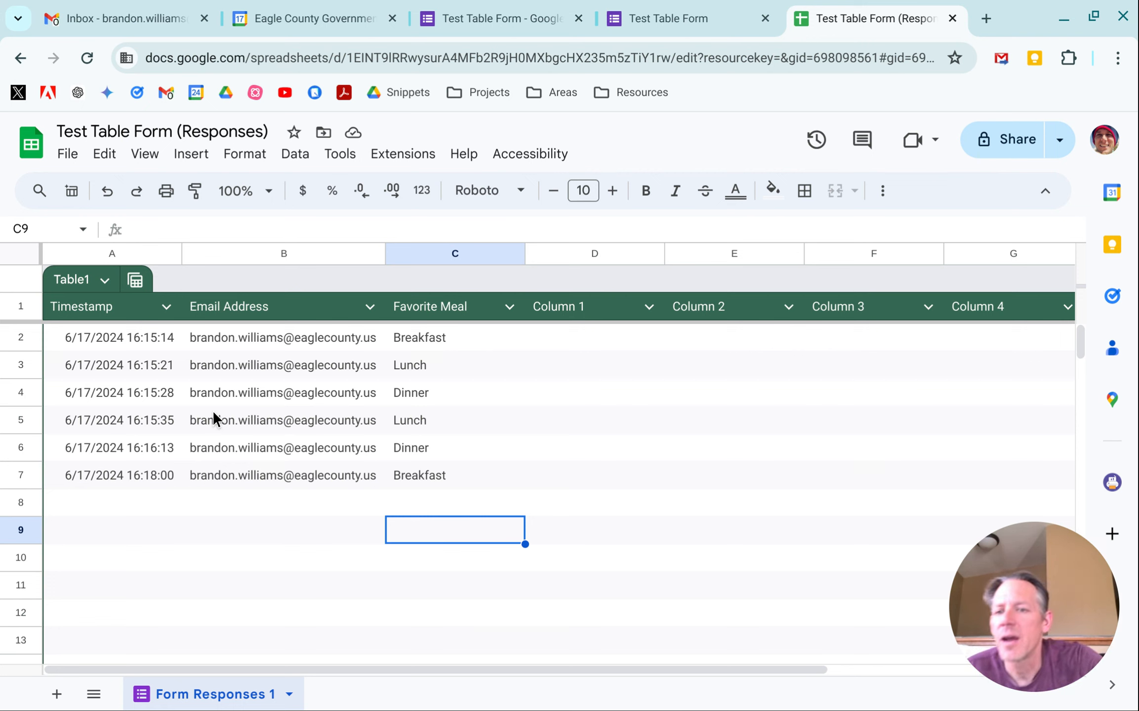
Step: Set the Timestamp column's type to Date time
{"action": "left_click", "coordinate": [168, 308]}
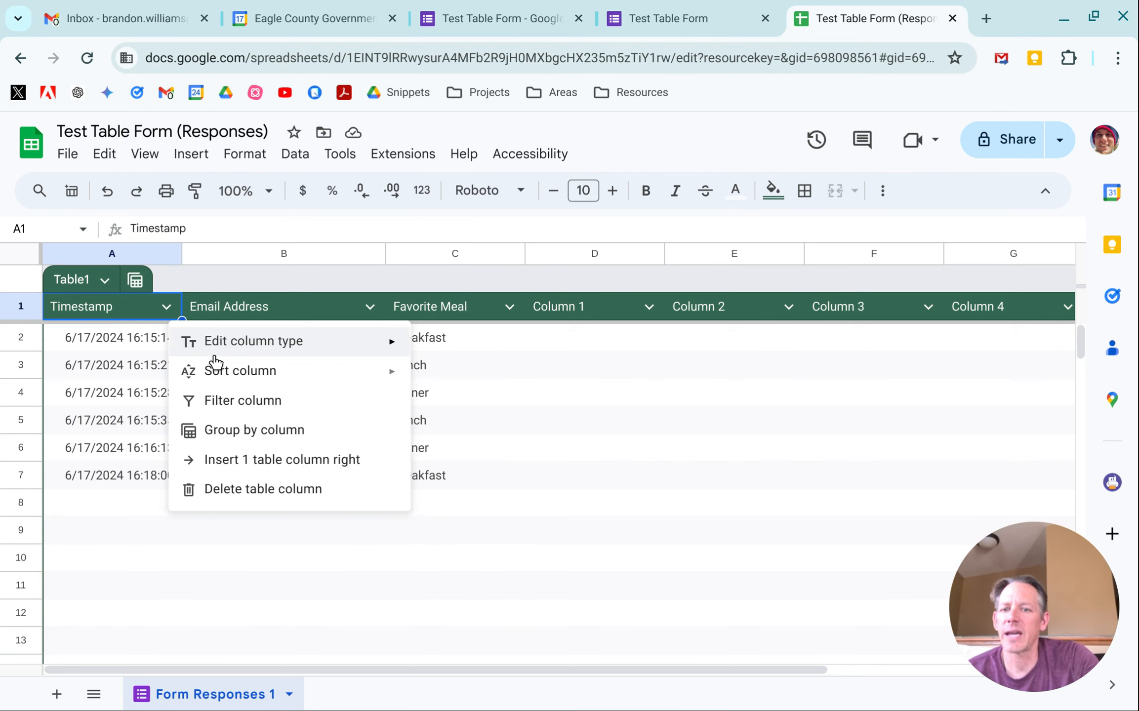
{"action": "mouse_move", "coordinate": [333, 343]}
{"action": "mouse_move", "coordinate": [511, 407]}
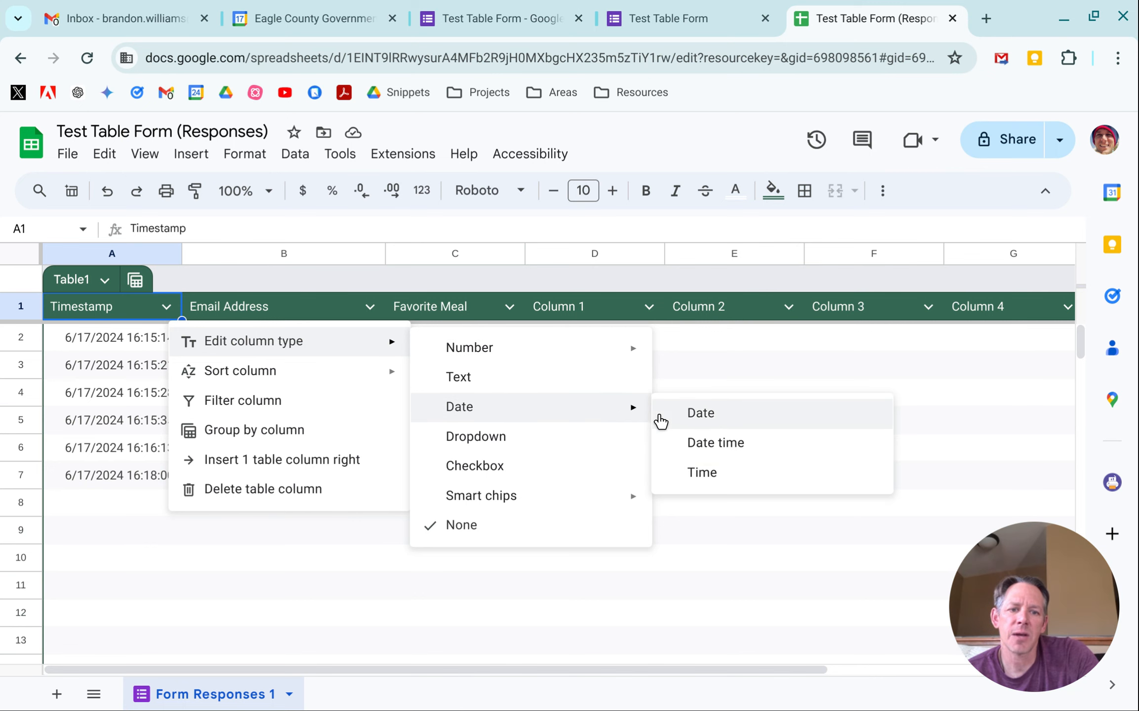
{"action": "left_click", "coordinate": [700, 443]}
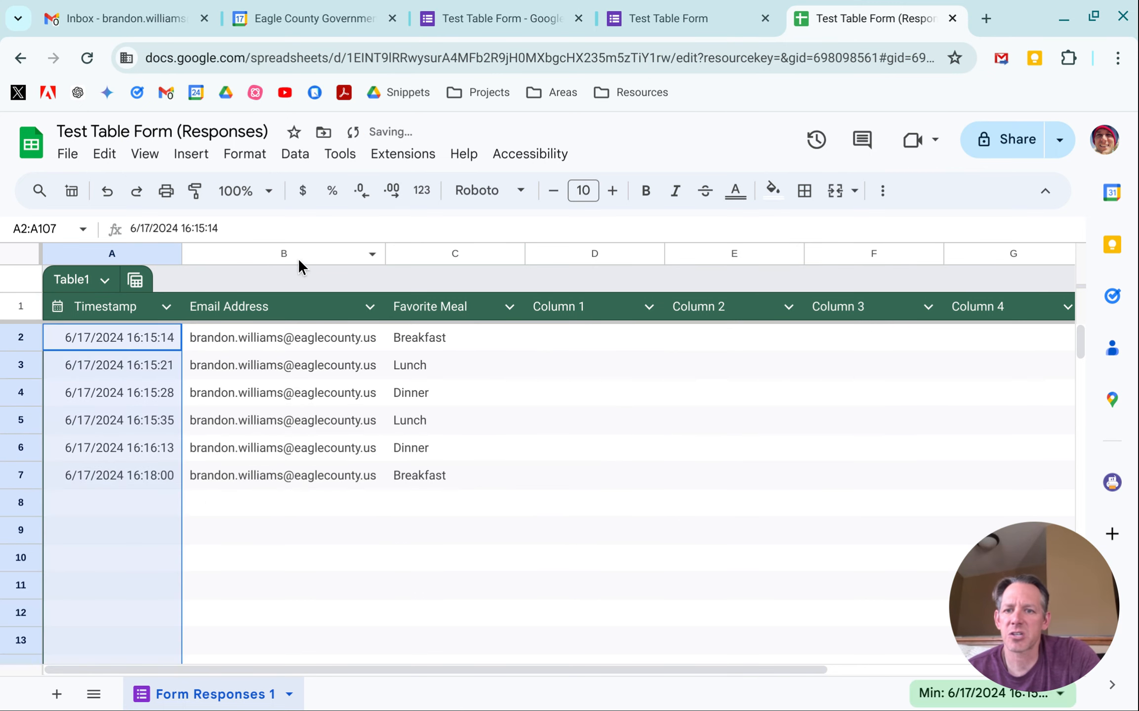
Step: Set the Email Address column's type to the People smart chip
{"action": "left_click", "coordinate": [368, 306]}
{"action": "mouse_move", "coordinate": [479, 346]}
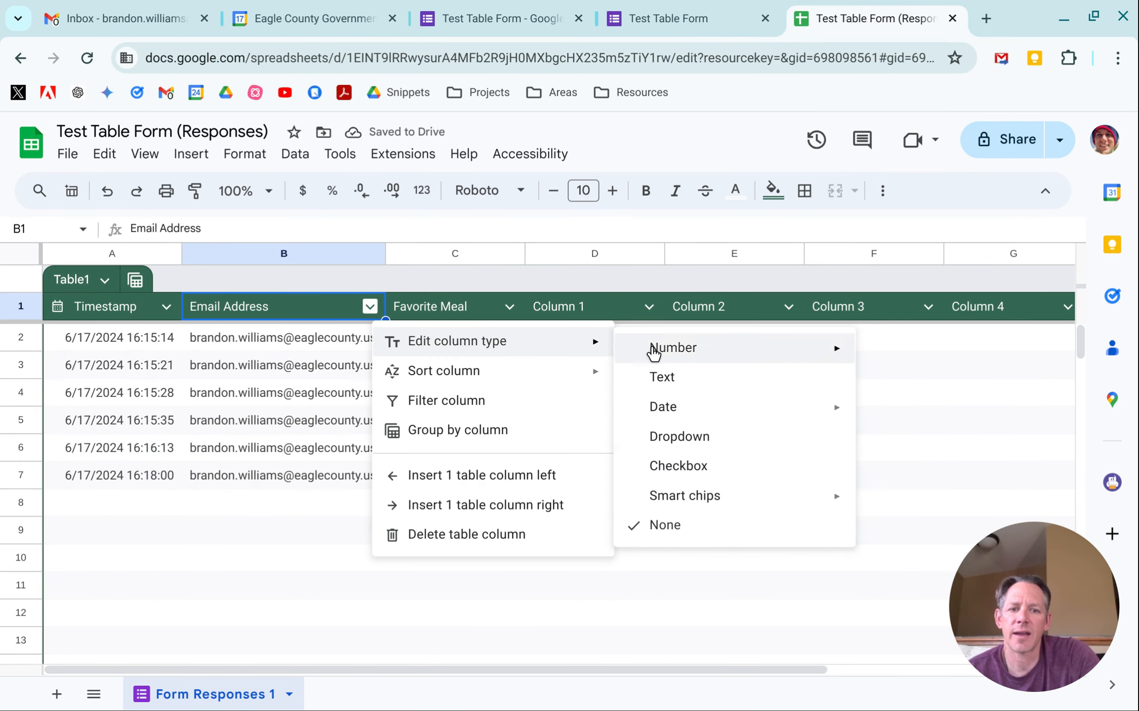
{"action": "mouse_move", "coordinate": [709, 495]}
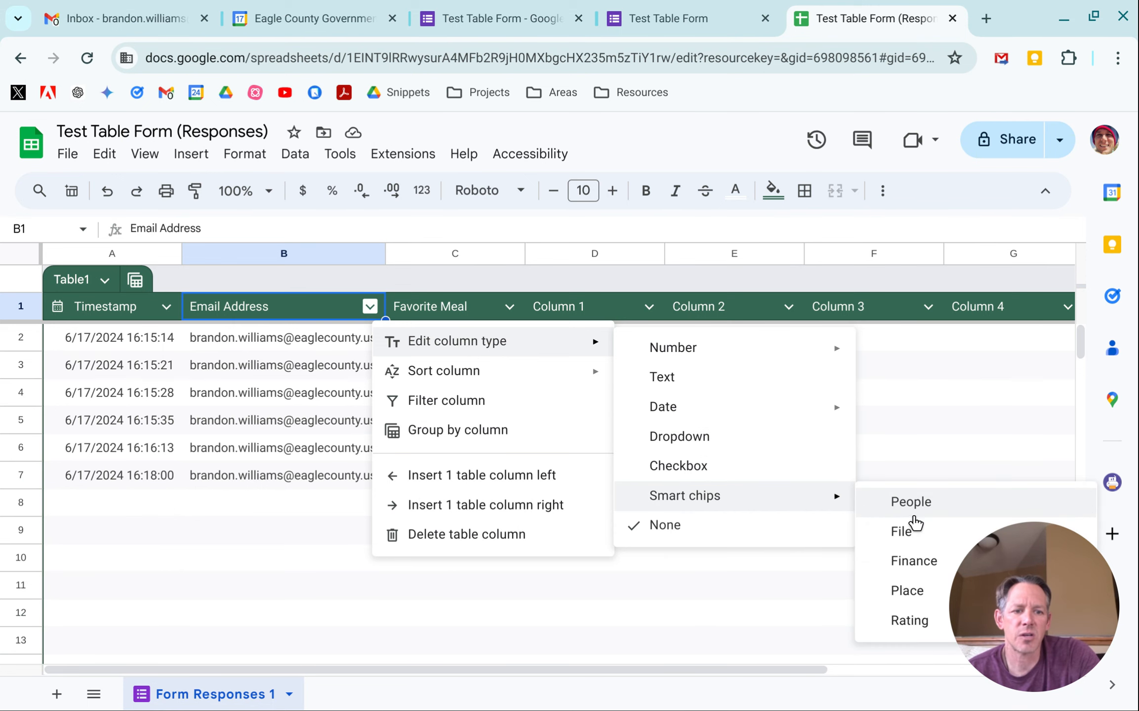
{"action": "left_click", "coordinate": [927, 508]}
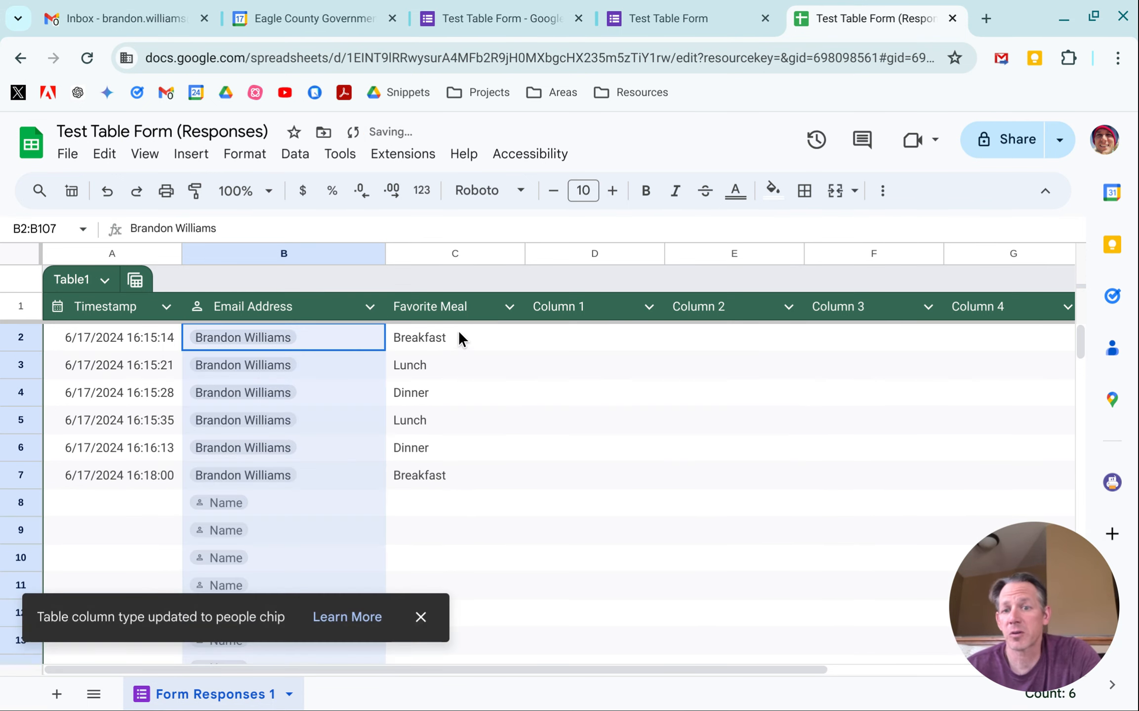
Step: Set the Favorite Meal column's type to Text
{"action": "left_click", "coordinate": [507, 307]}
{"action": "left_click", "coordinate": [509, 307]}
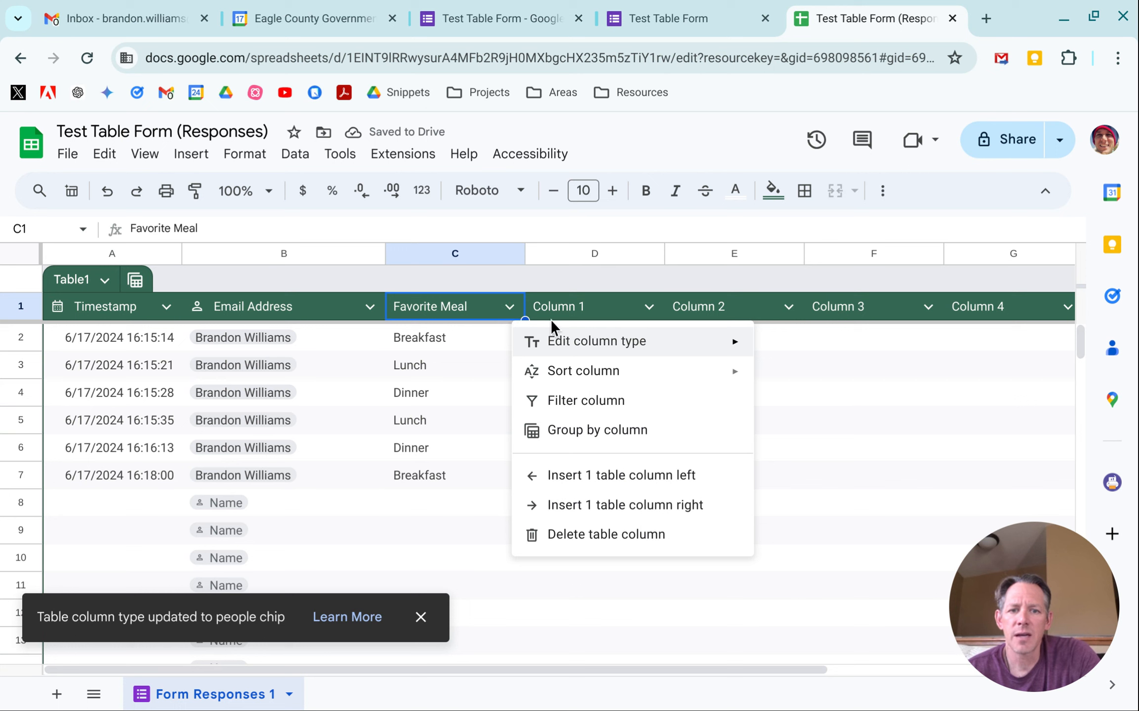
{"action": "mouse_move", "coordinate": [585, 342]}
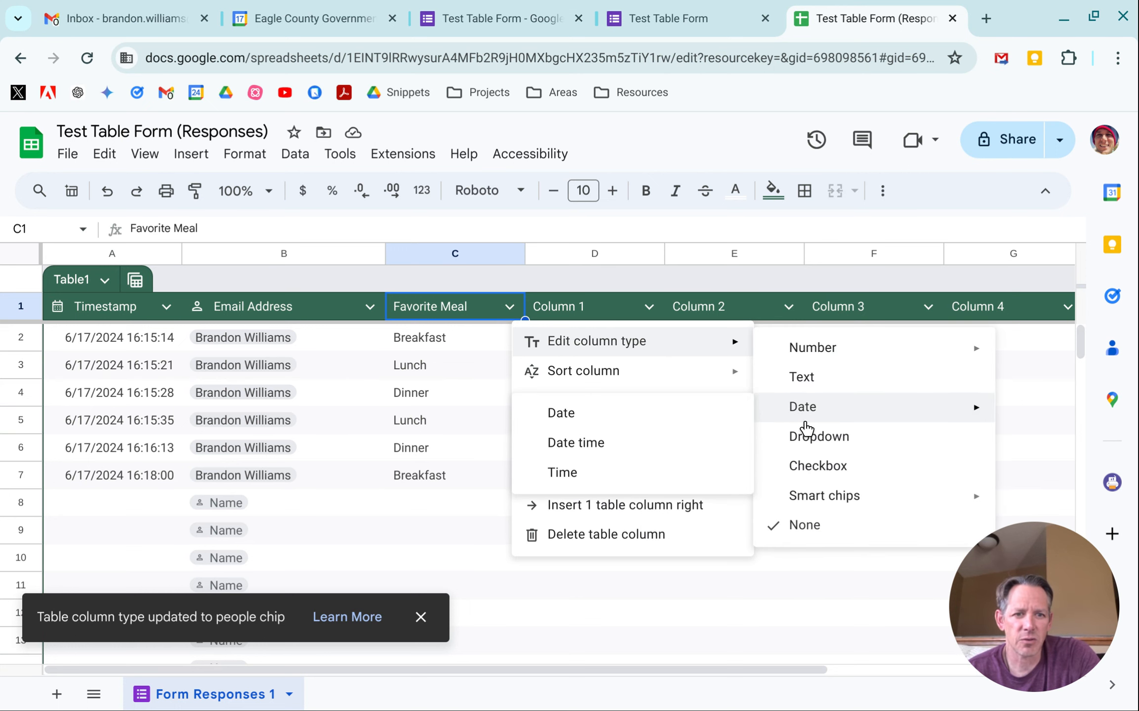
{"action": "left_click", "coordinate": [799, 377]}
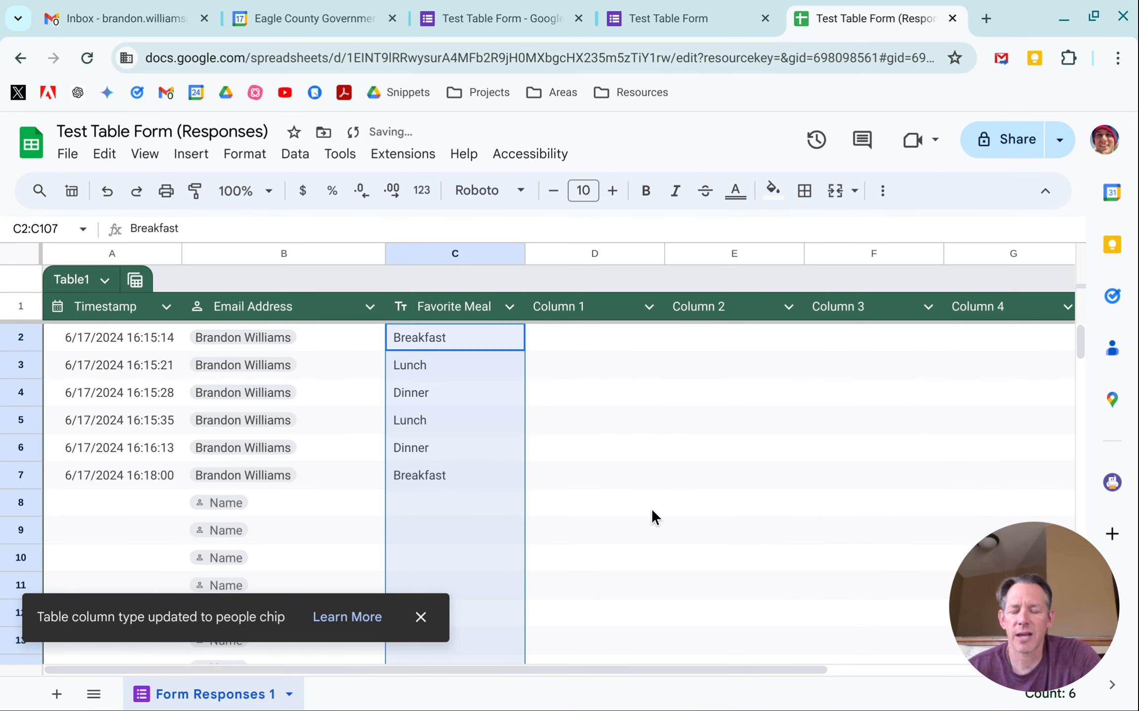
{"action": "left_click", "coordinate": [651, 508]}
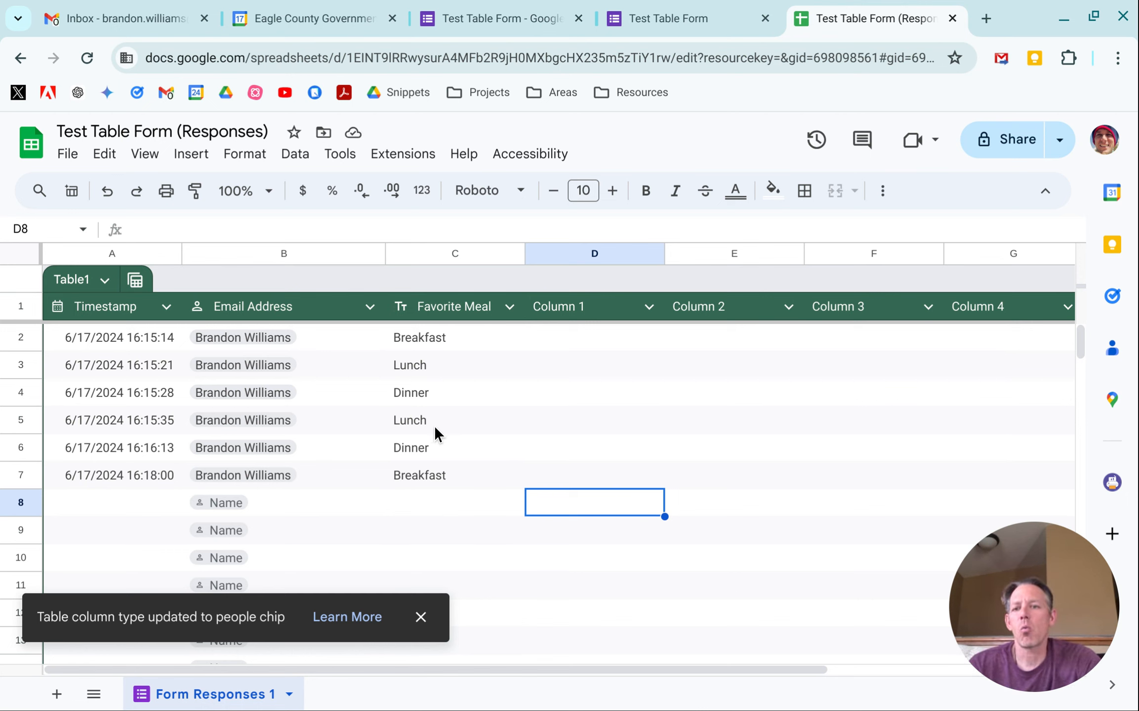
Step: Create a group-by view of the table grouped by Favorite Meal
{"action": "left_click", "coordinate": [135, 281]}
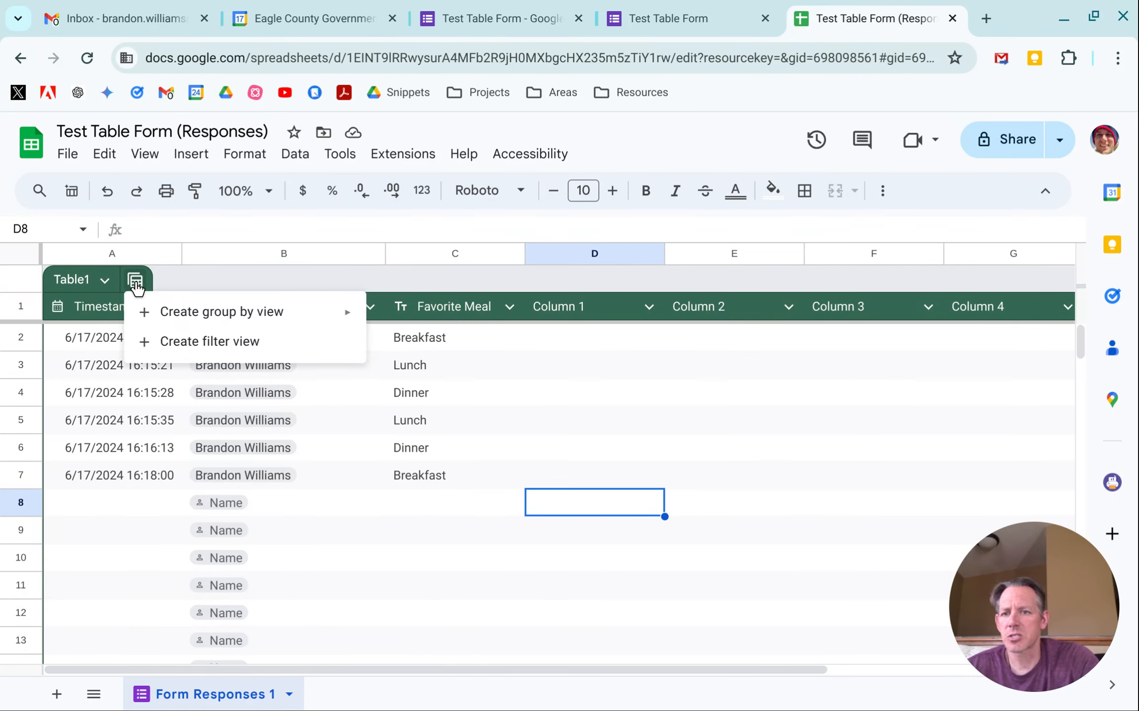
{"action": "mouse_move", "coordinate": [239, 318]}
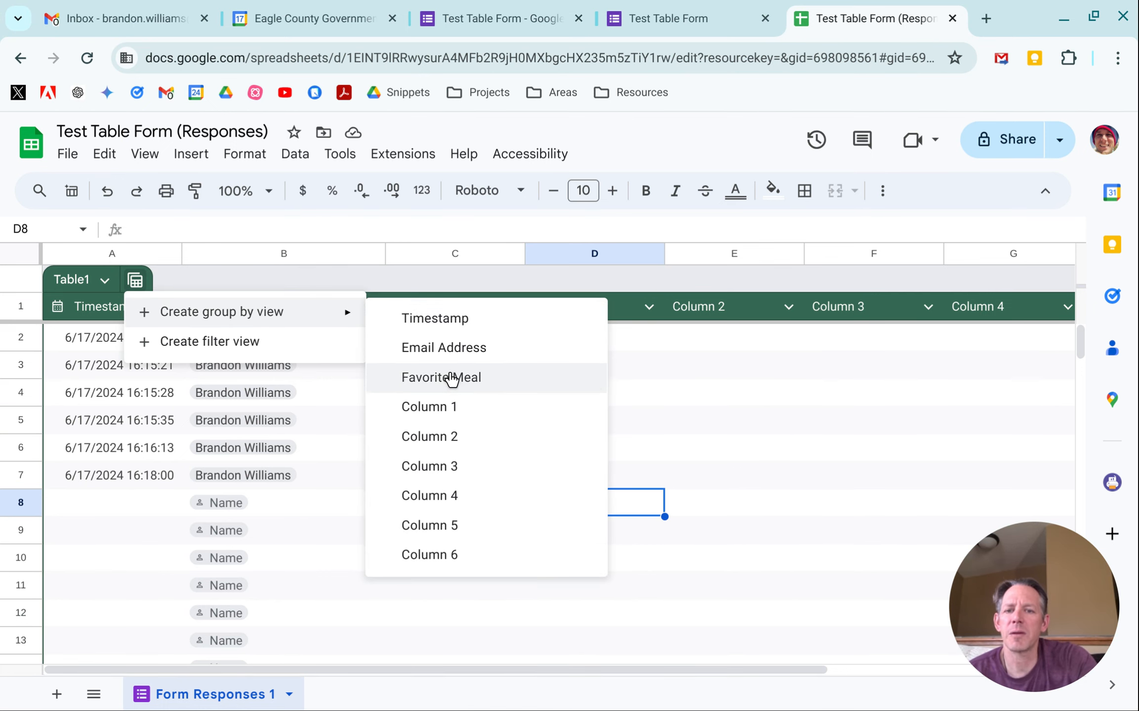
{"action": "left_click", "coordinate": [448, 377]}
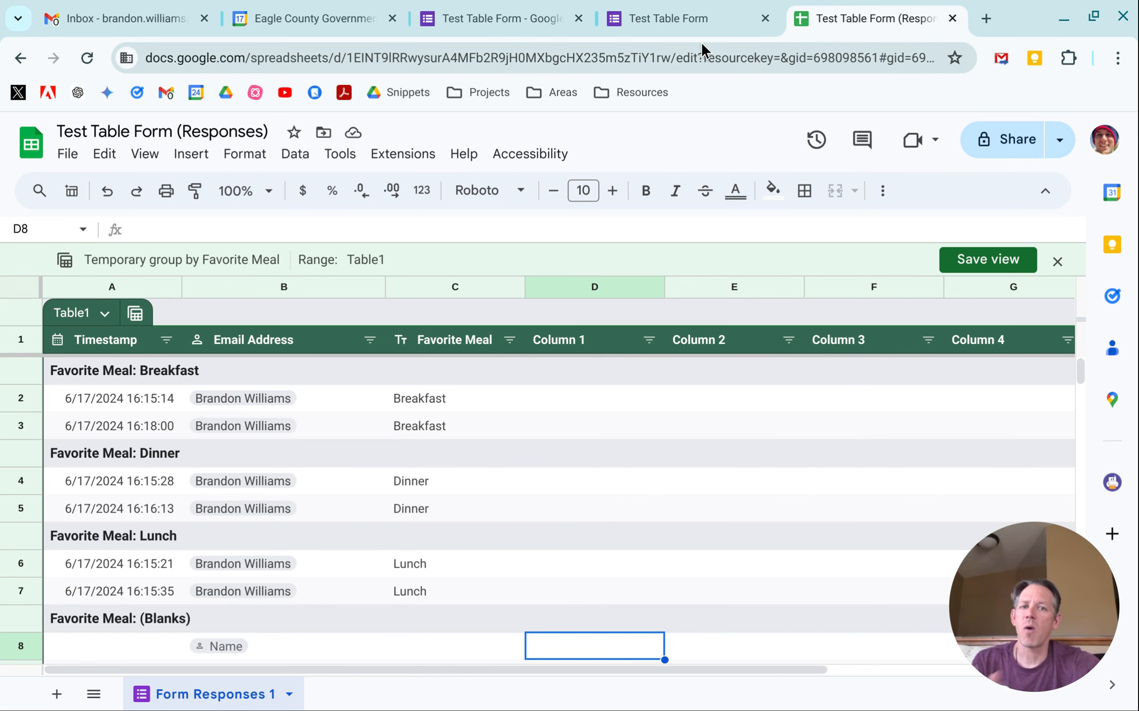
Step: In the live form tab, submit a new response recording the email and choosing Dinner as favorite meal
{"action": "left_click", "coordinate": [716, 21]}
{"action": "left_click", "coordinate": [304, 386]}
{"action": "left_click", "coordinate": [448, 557]}
{"action": "left_click", "coordinate": [330, 669]}
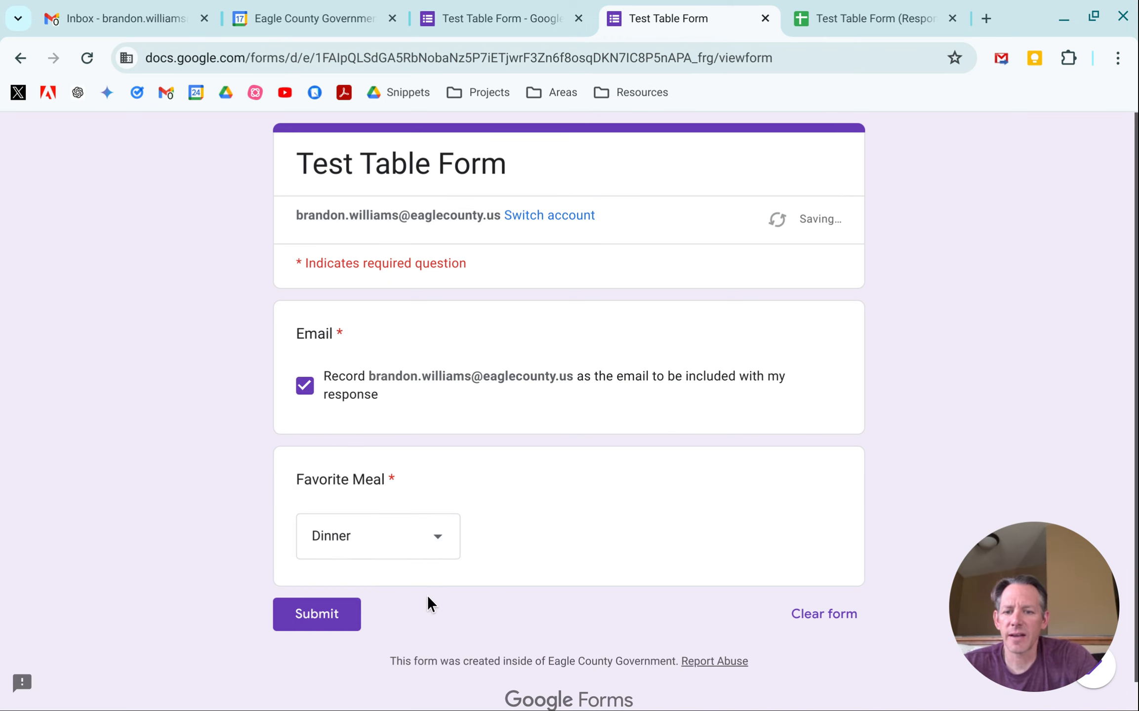
{"action": "left_click", "coordinate": [329, 617]}
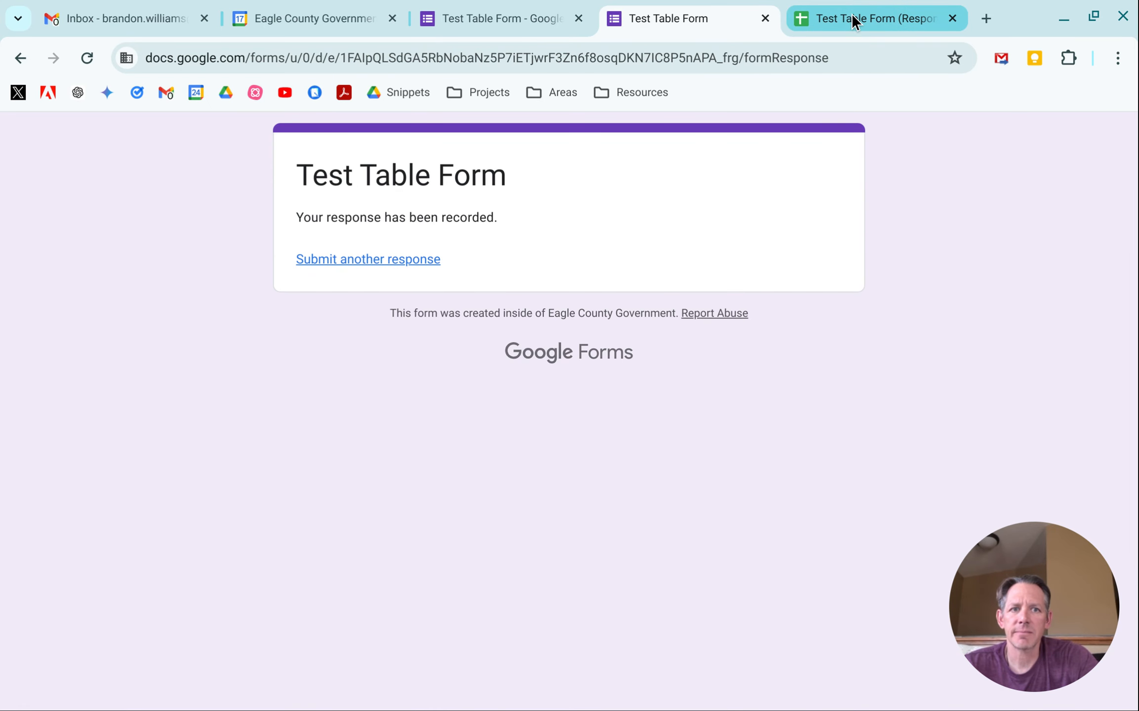
Step: Return to the responses sheet and close the temporary group view without saving it
{"action": "left_click", "coordinate": [854, 18]}
{"action": "scroll", "coordinate": [575, 471], "scroll_direction": "down", "scroll_amount": 3}
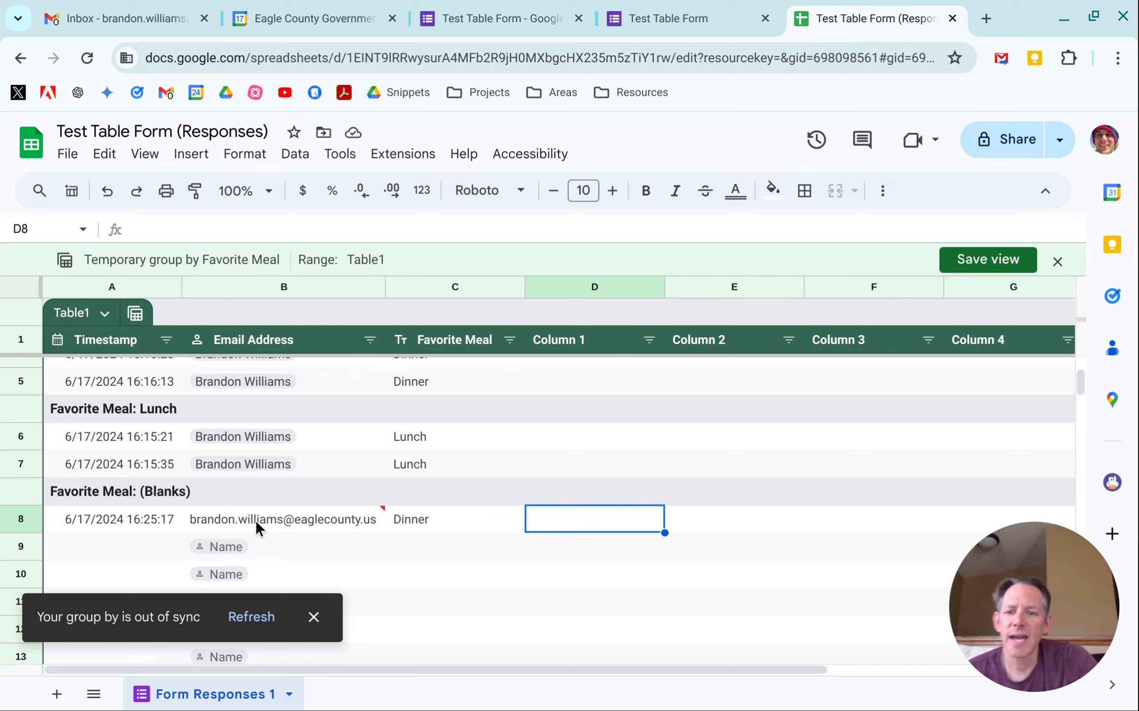
{"action": "mouse_move", "coordinate": [256, 518]}
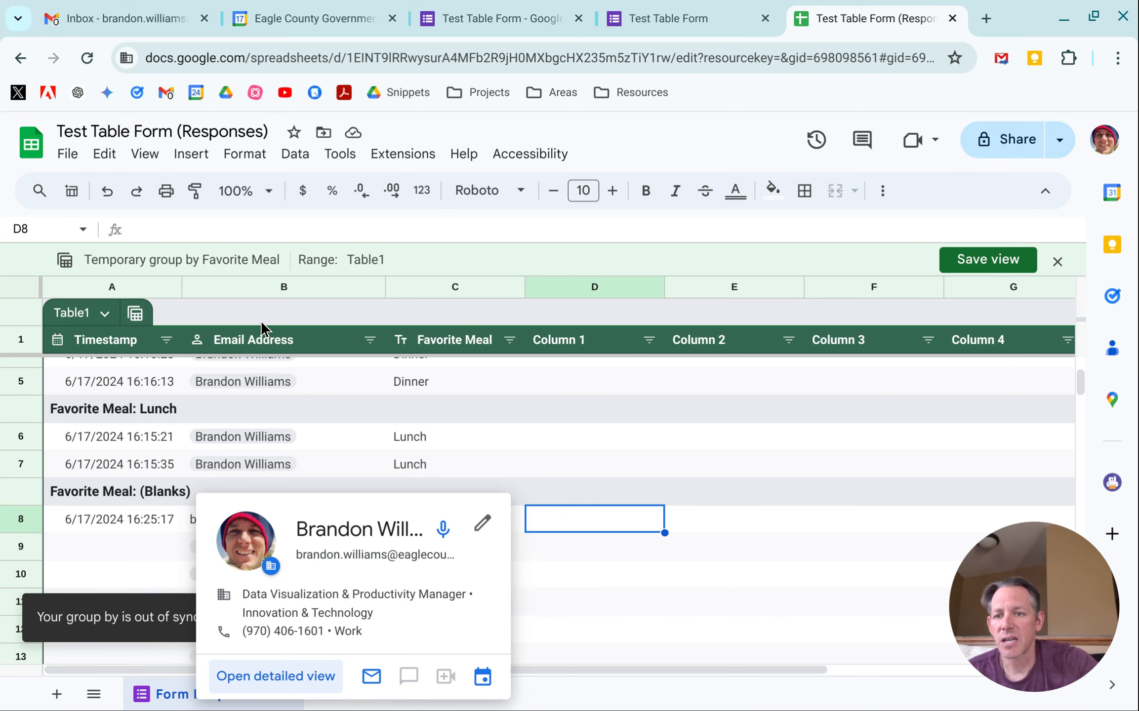
{"action": "left_click", "coordinate": [1057, 263]}
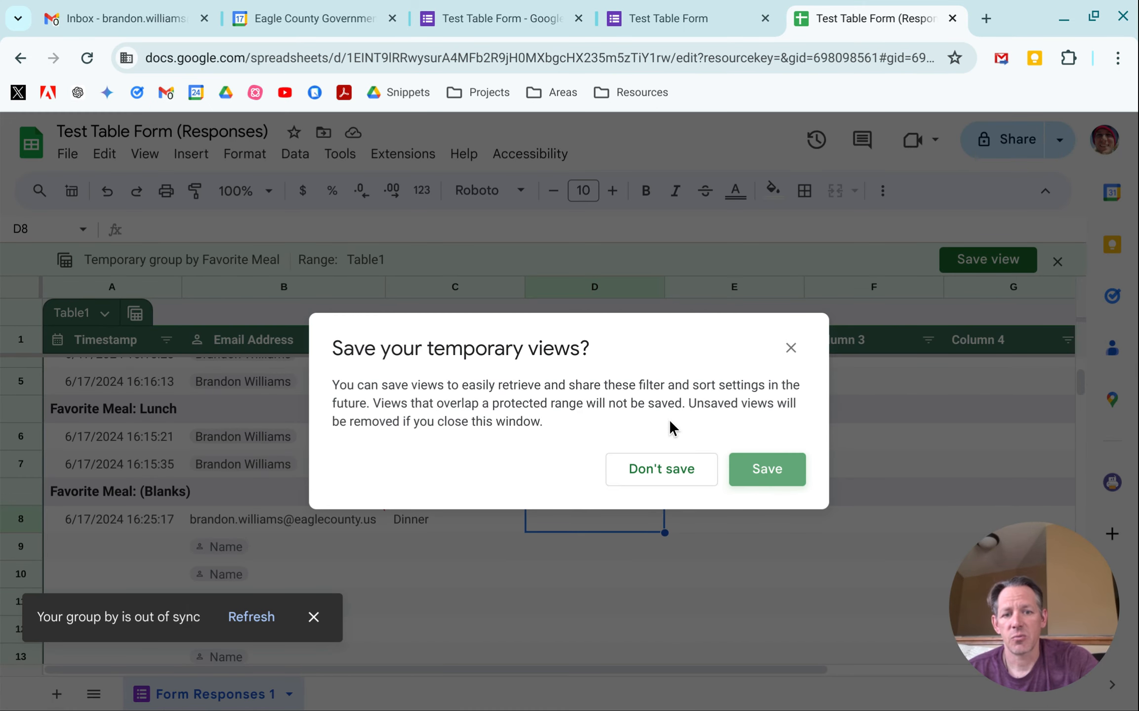
{"action": "left_click", "coordinate": [661, 483]}
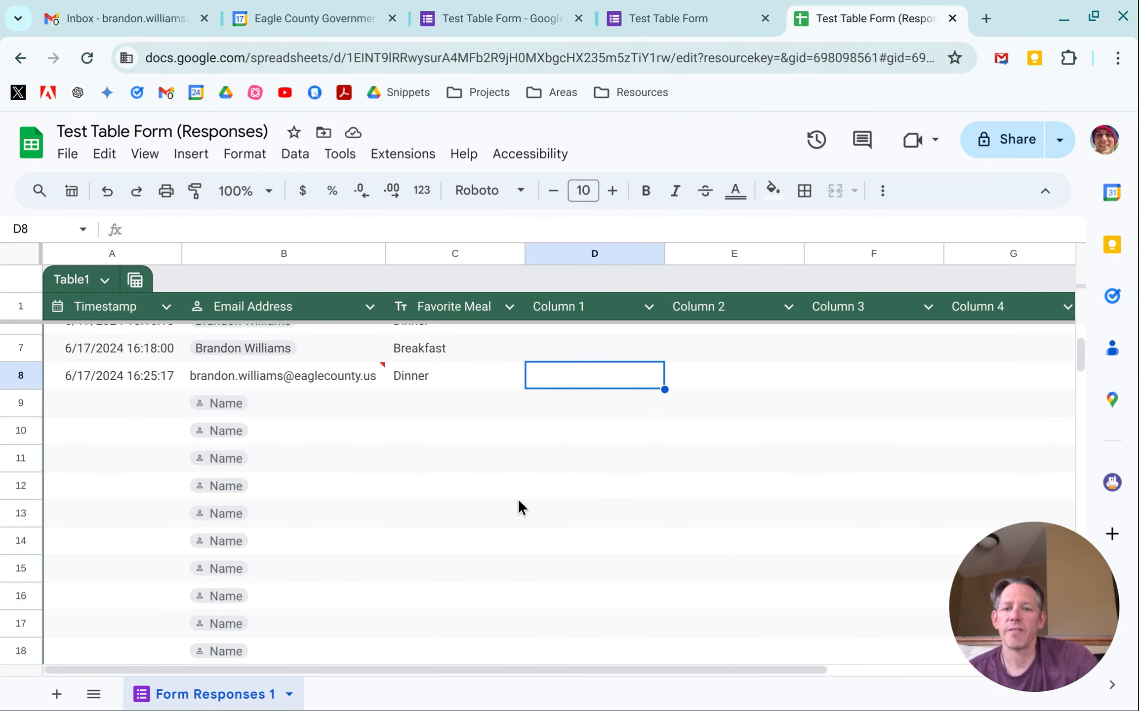
Step: Reapply the People smart chip type to the Email Address column so the new entry converts
{"action": "scroll", "coordinate": [512, 506], "scroll_direction": "up", "scroll_amount": 3}
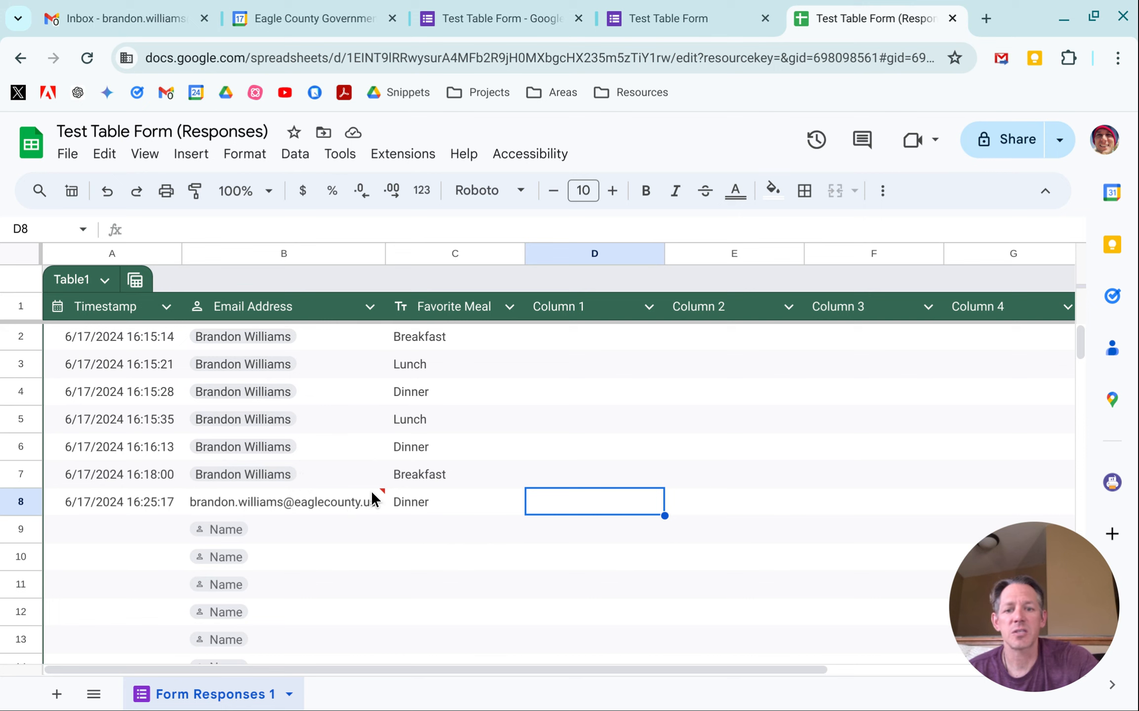
{"action": "mouse_move", "coordinate": [379, 493]}
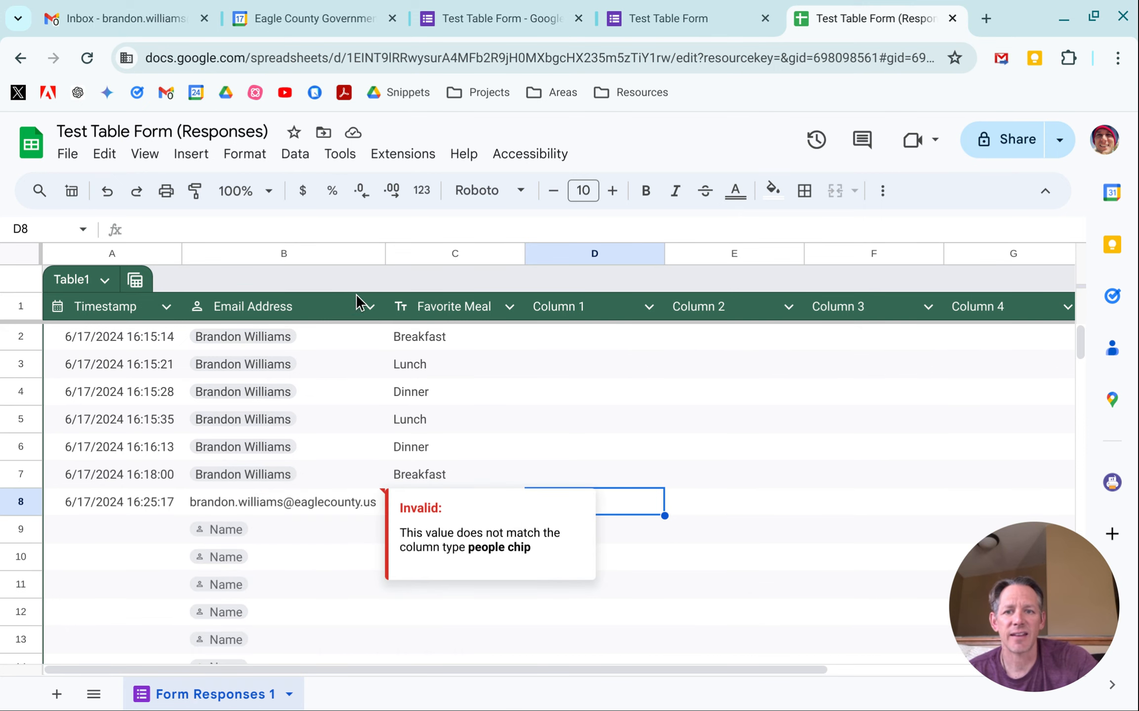
{"action": "left_click", "coordinate": [369, 307]}
{"action": "mouse_move", "coordinate": [449, 348]}
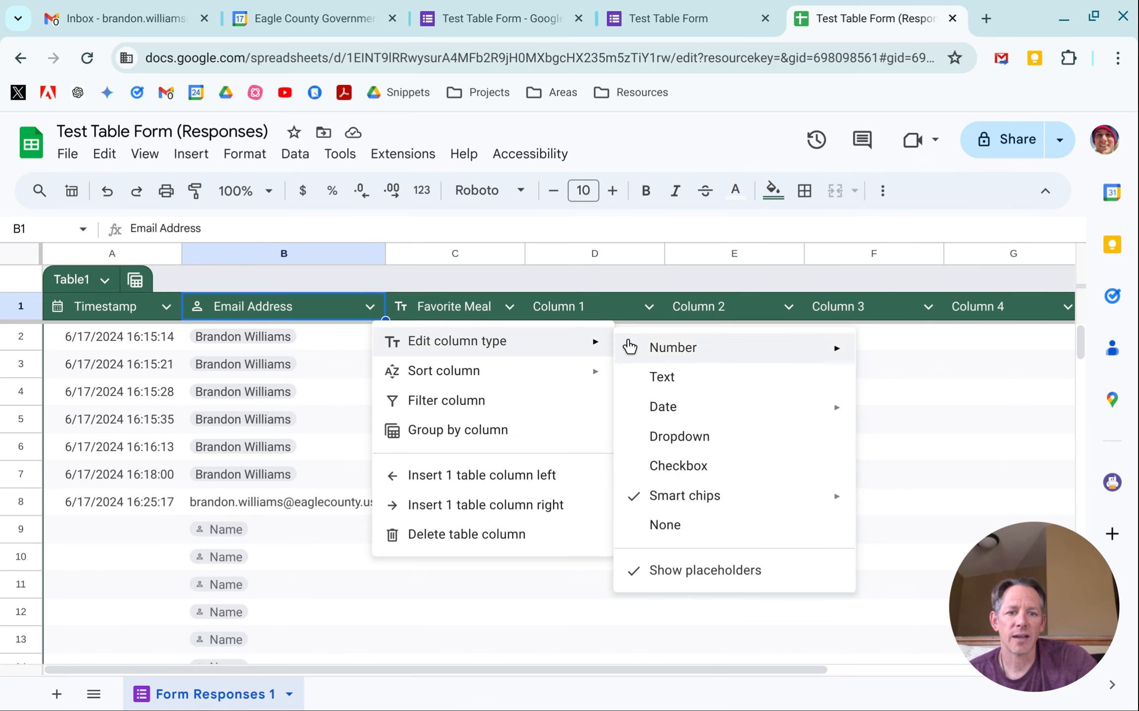
{"action": "mouse_move", "coordinate": [796, 505]}
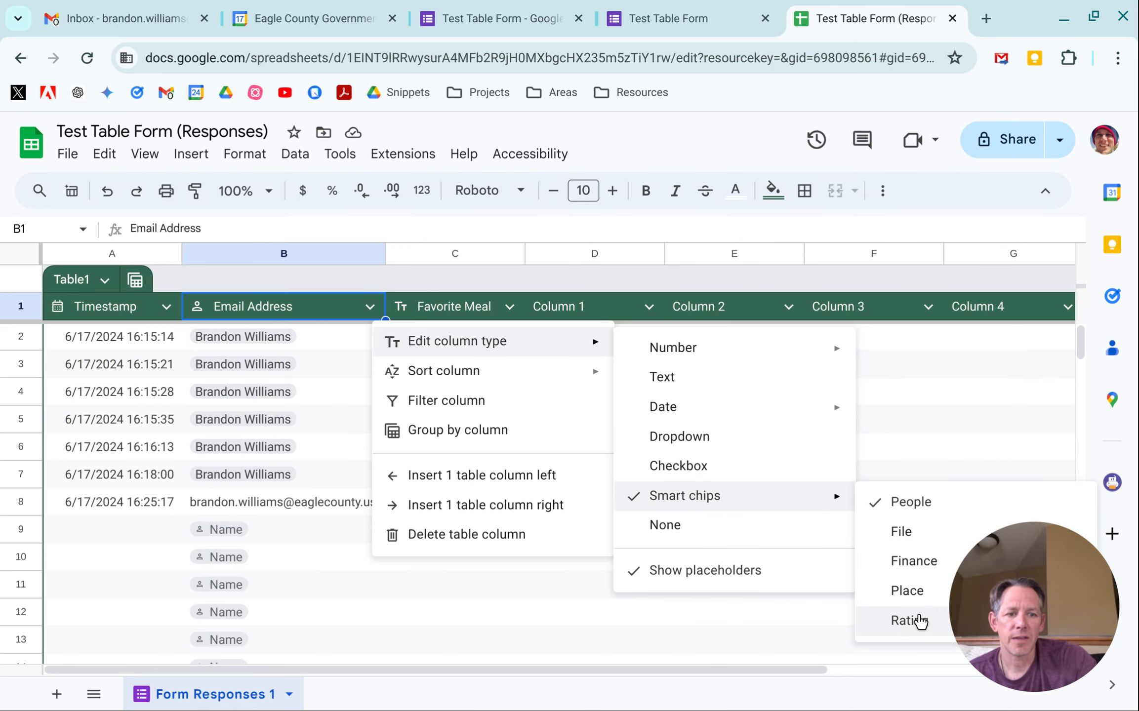
{"action": "left_click", "coordinate": [919, 500]}
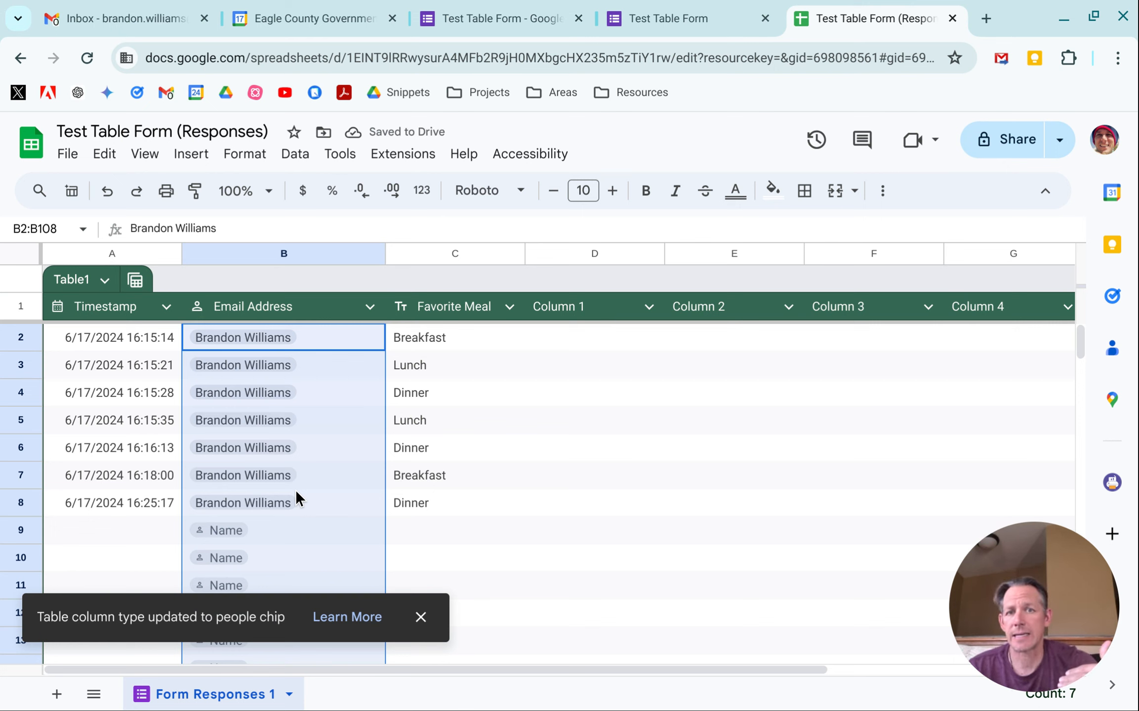
Step: Create a group-by view on Favorite Meal and save it as Group by Favorite Meal
{"action": "left_click", "coordinate": [132, 278]}
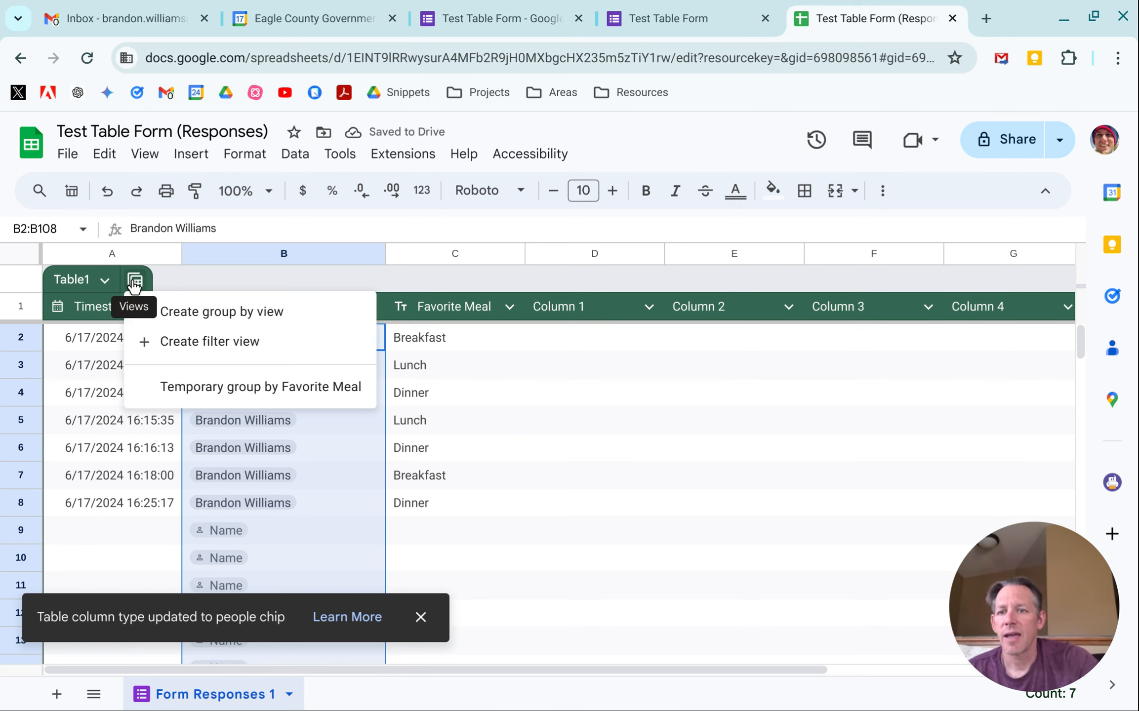
{"action": "mouse_move", "coordinate": [227, 311]}
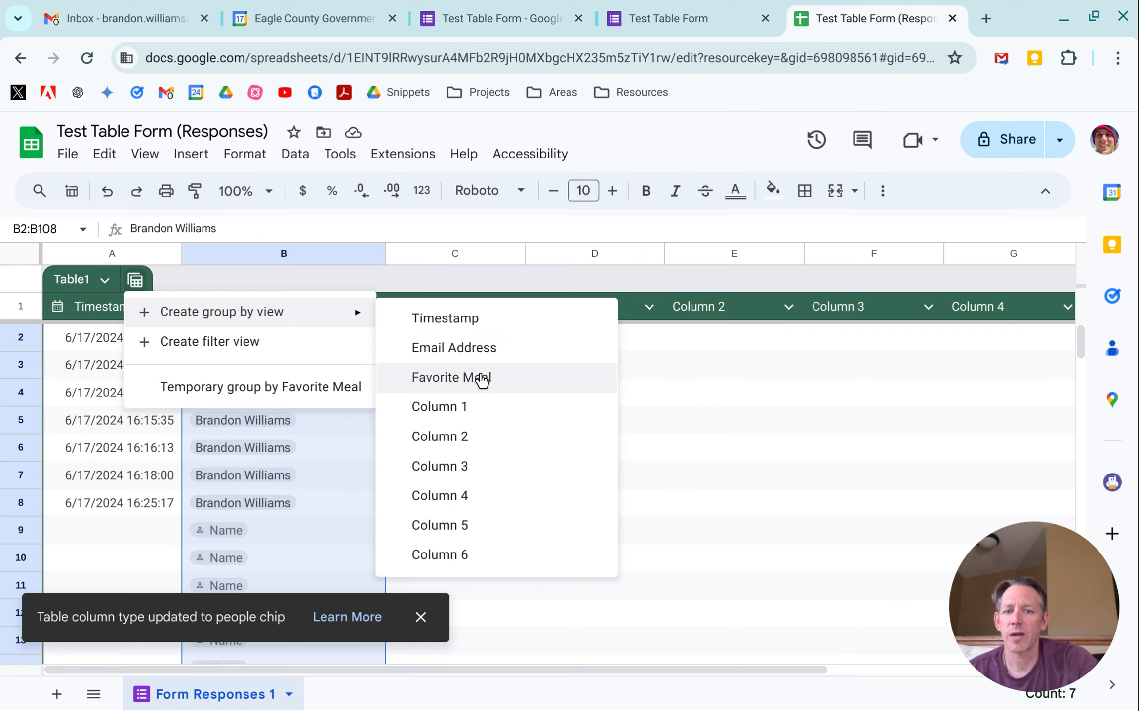
{"action": "left_click", "coordinate": [481, 380]}
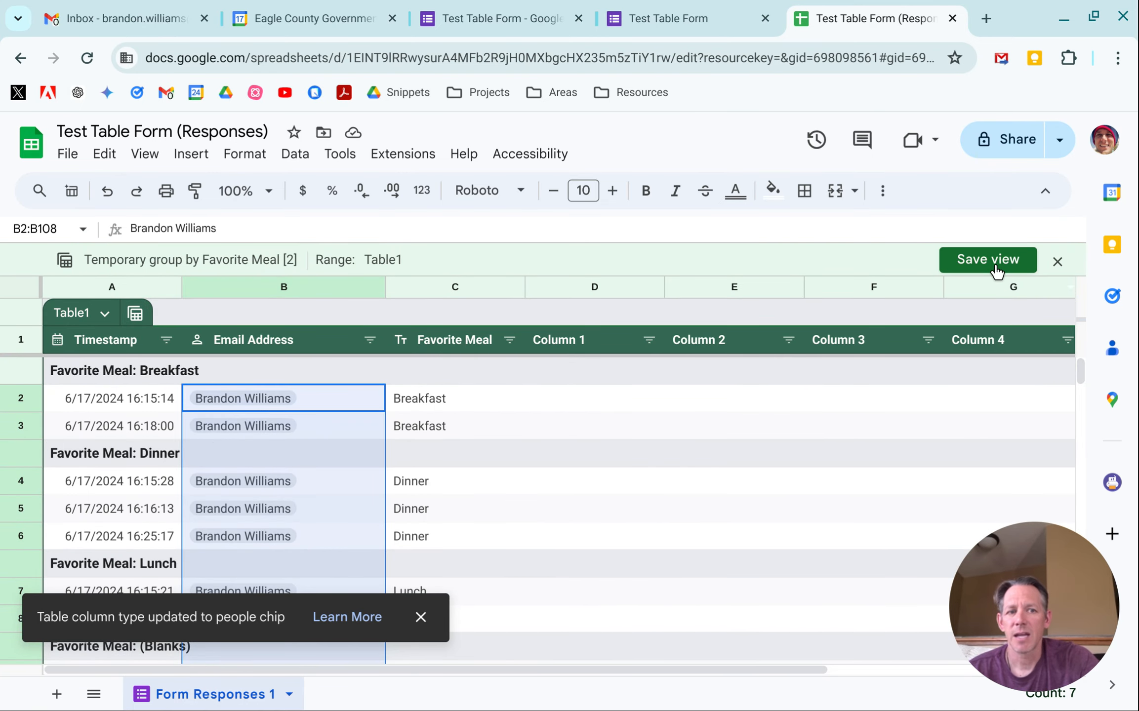
{"action": "left_click", "coordinate": [988, 260]}
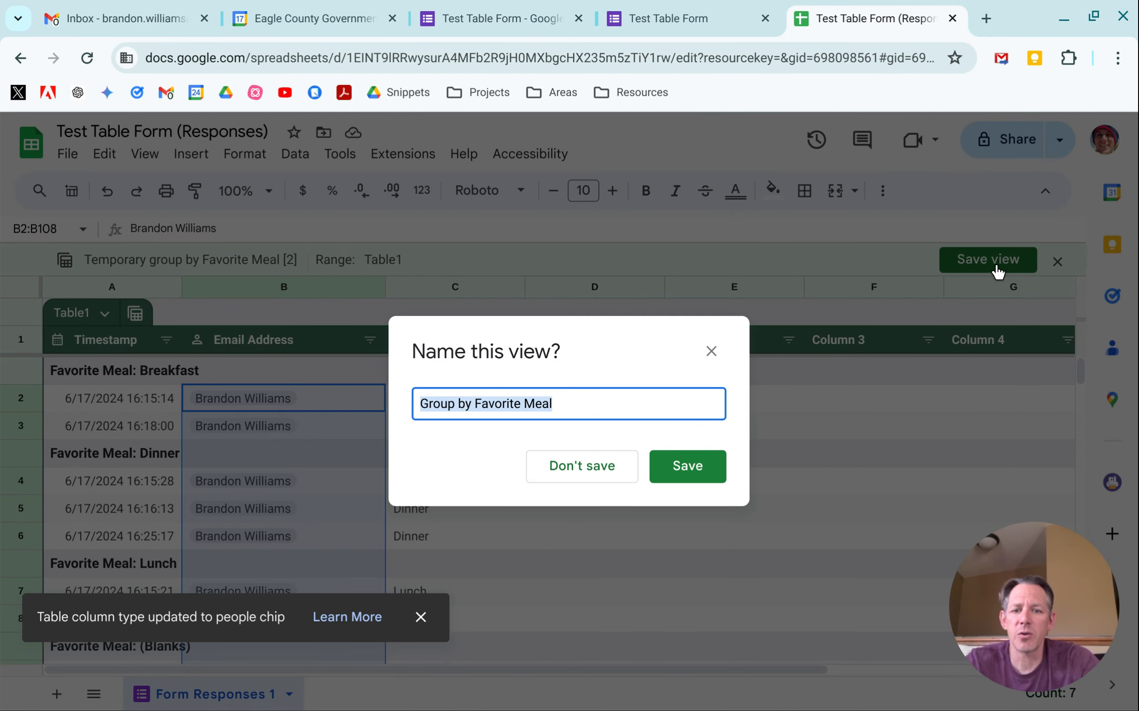
{"action": "left_click", "coordinate": [678, 467]}
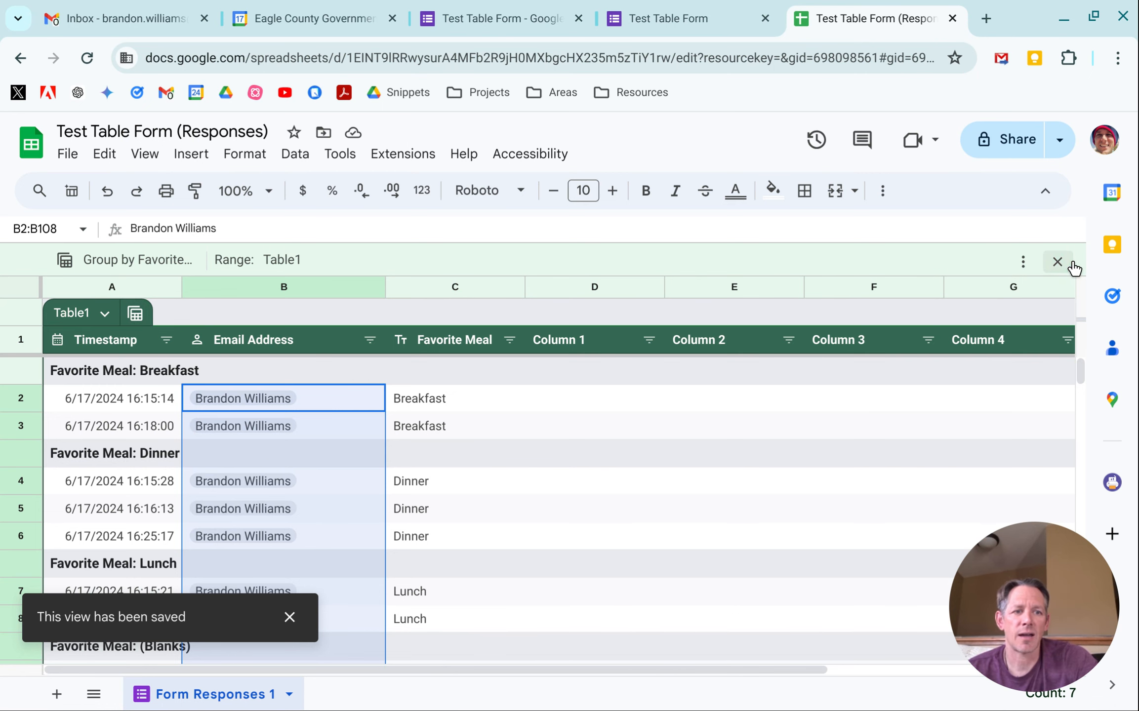
Step: Close the saved grouped view and open the table's list of views
{"action": "left_click", "coordinate": [1056, 261]}
{"action": "left_click", "coordinate": [136, 282]}
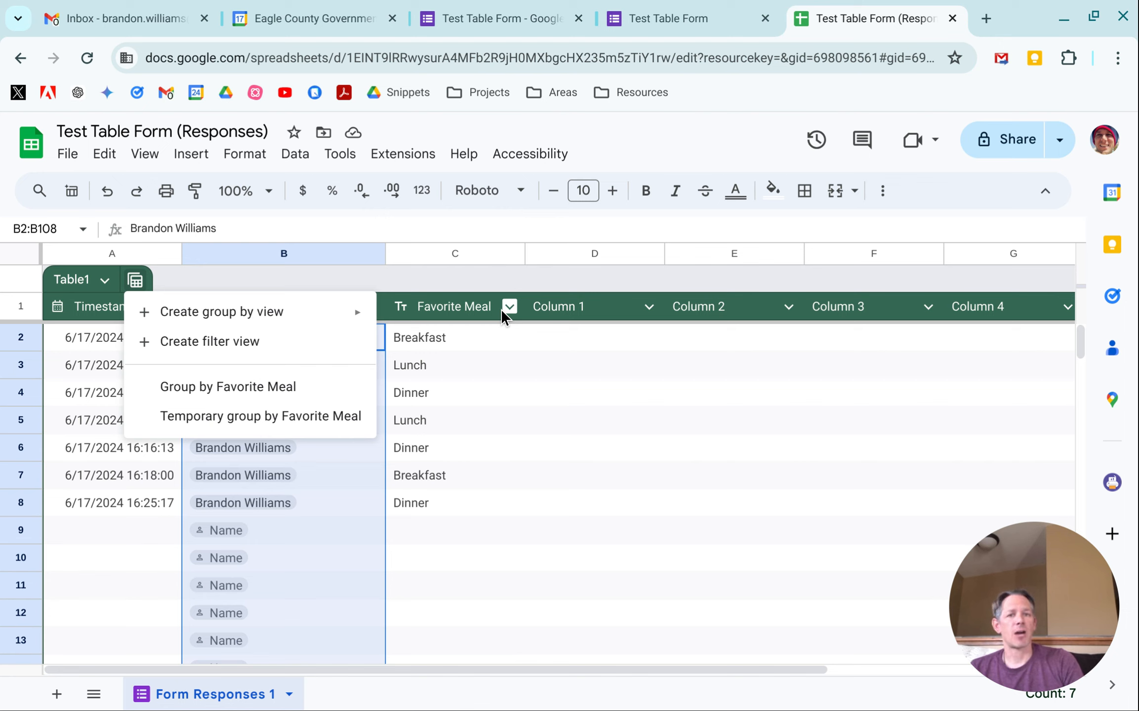
{"action": "mouse_move", "coordinate": [29, 113]}
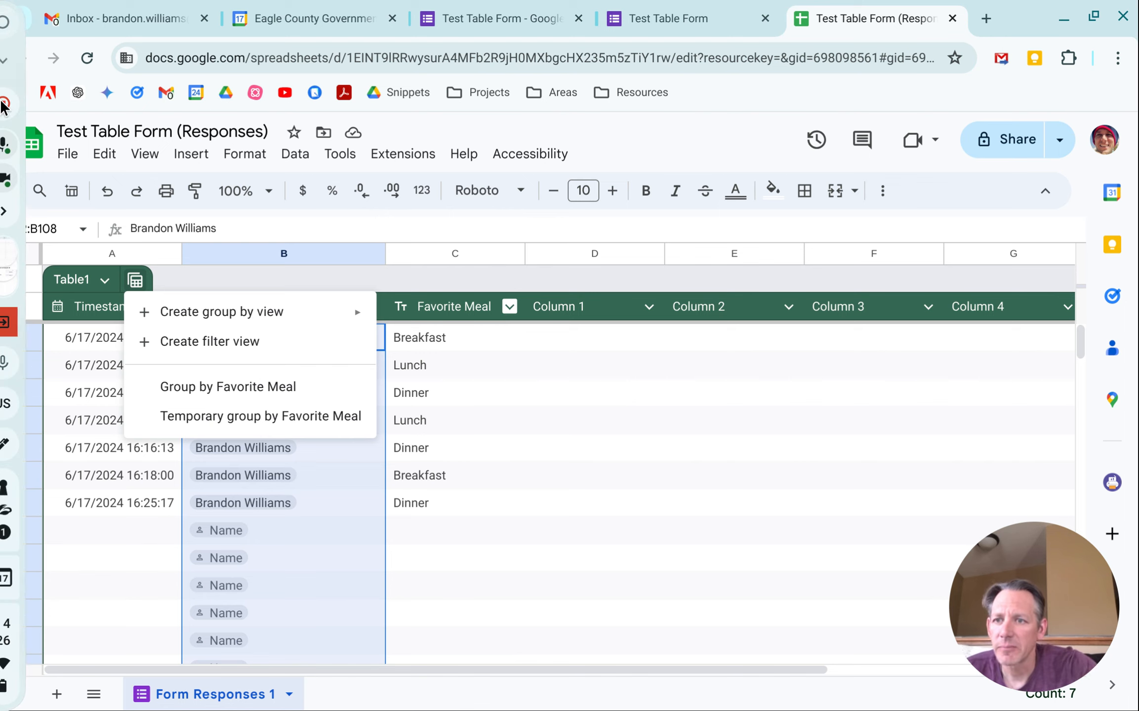